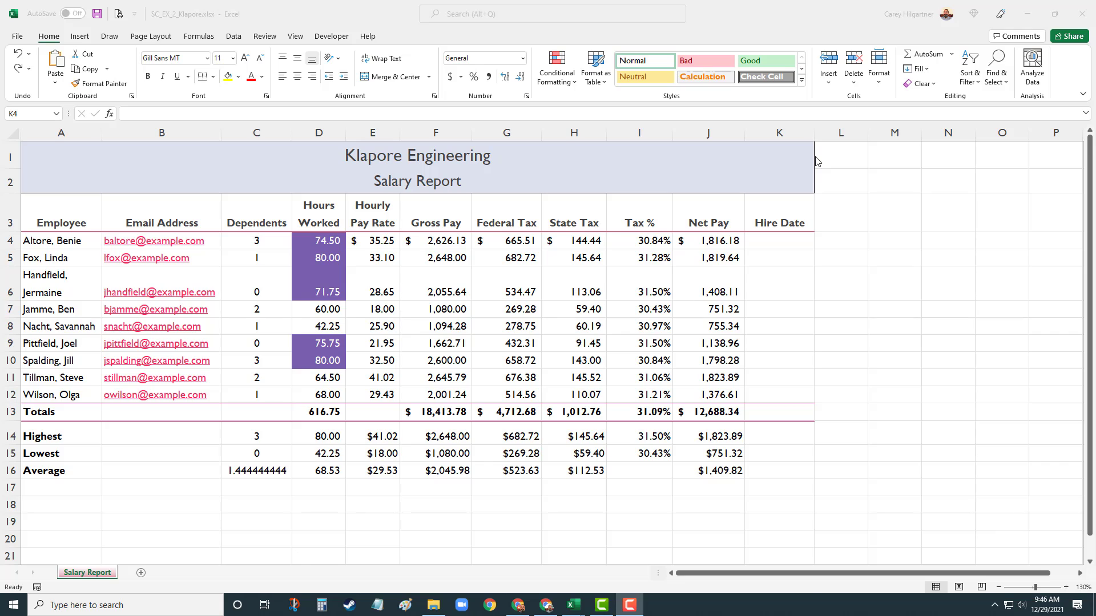
Step: Enter the hire dates 9/5/2010 in cell K4 and 10/17/2012 in K5 of the Hire Date column
{"action": "left_click", "coordinate": [765, 241]}
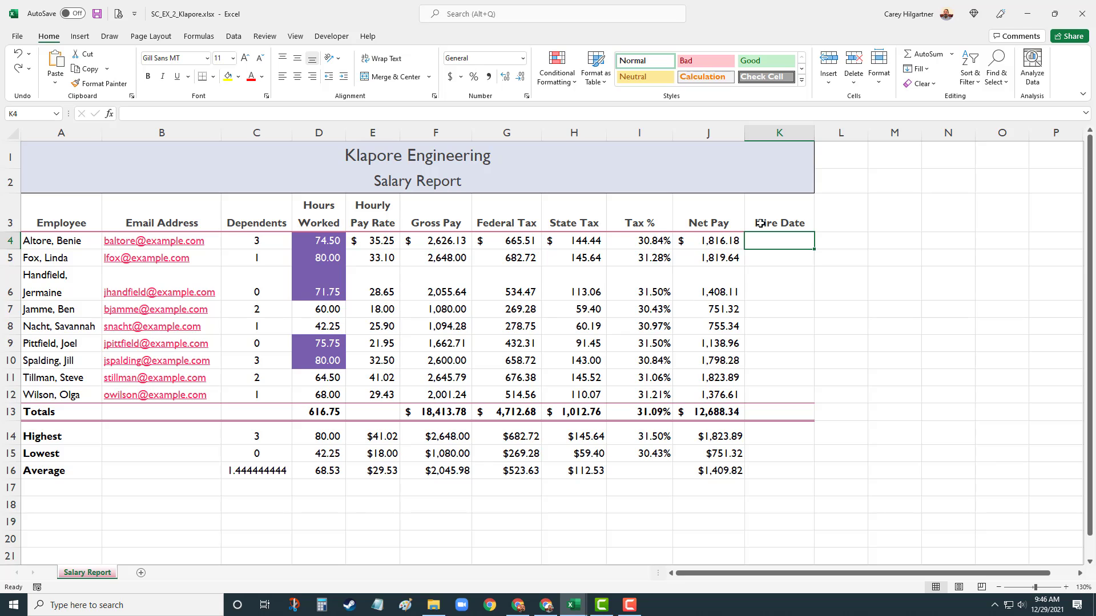
{"action": "type", "text": "9"}
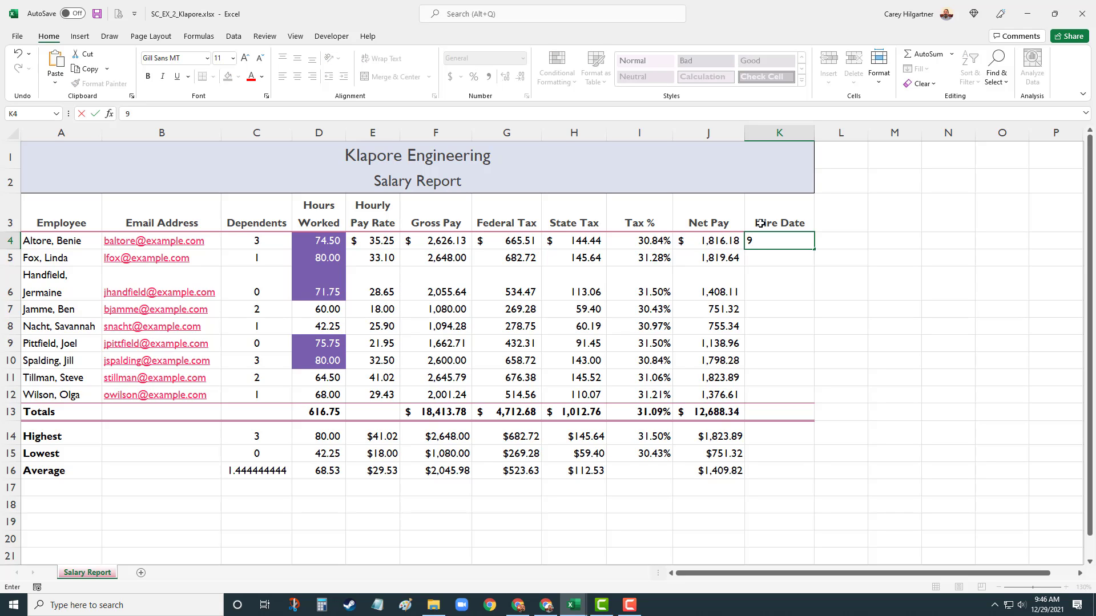
{"action": "type", "text": "/5/2010"}
{"action": "key", "text": "Return"}
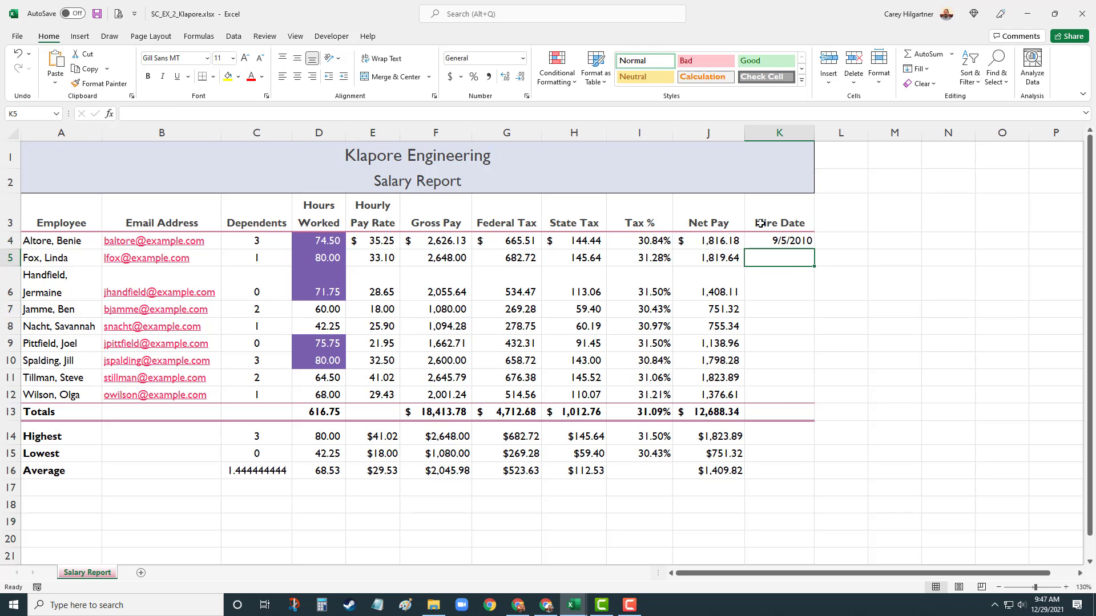
{"action": "type", "text": "10/17/20"}
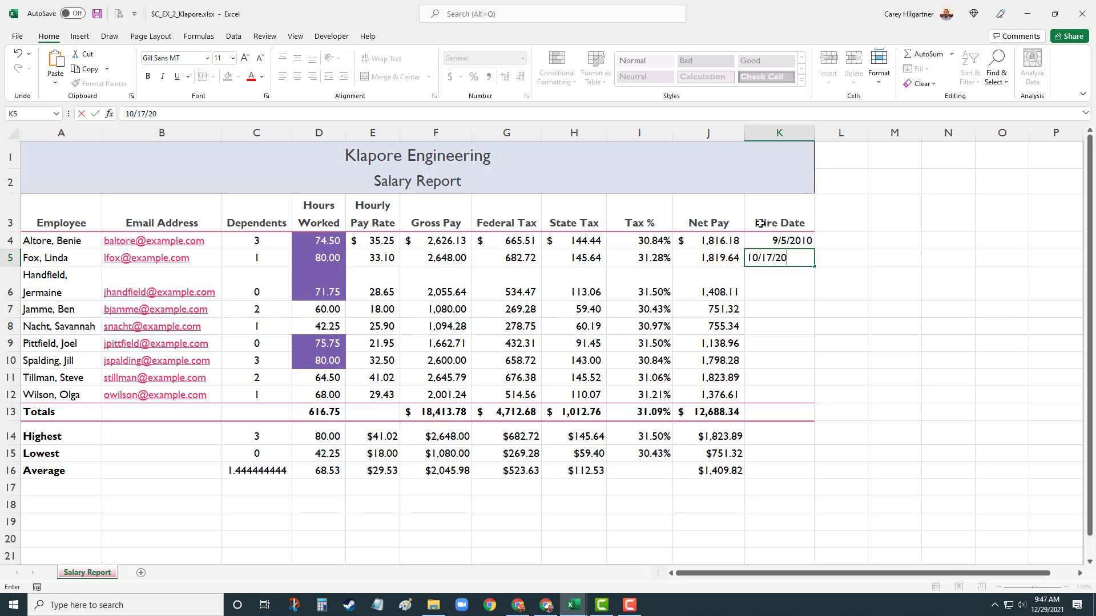
{"action": "type", "text": "12"}
{"action": "key", "text": "Return"}
Step: Enter the hire dates 2/2/2013, 1/15/2016 and 5/18/2012 in cells K6 to K8
{"action": "type", "text": "2/2/2"}
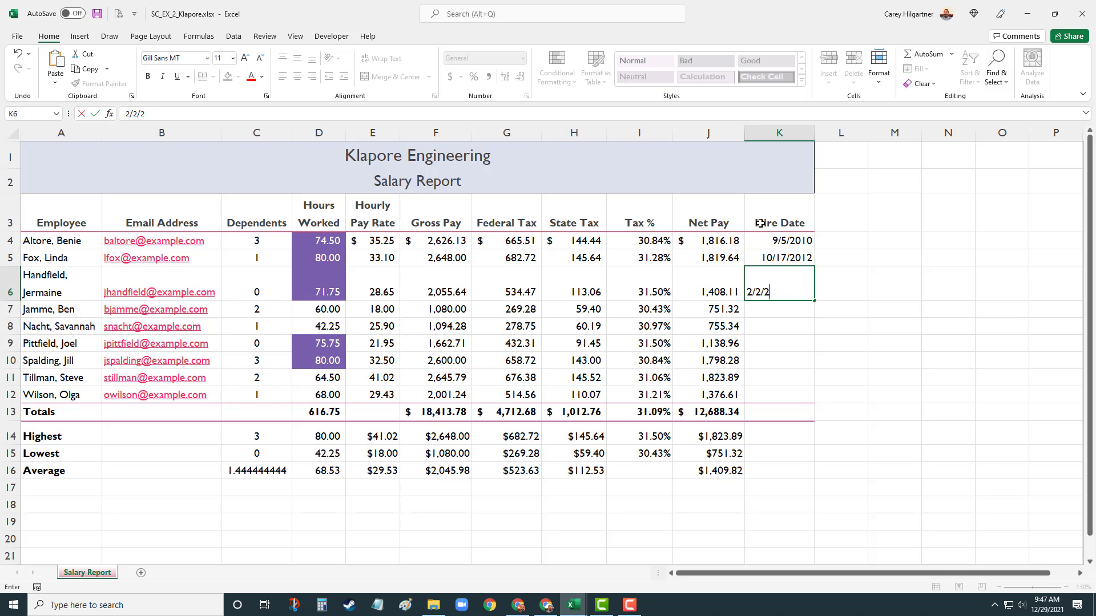
{"action": "type", "text": "013"}
{"action": "key", "text": "Return"}
{"action": "type", "text": "1/15/2016"}
{"action": "key", "text": "Return"}
{"action": "type", "text": "5/1"}
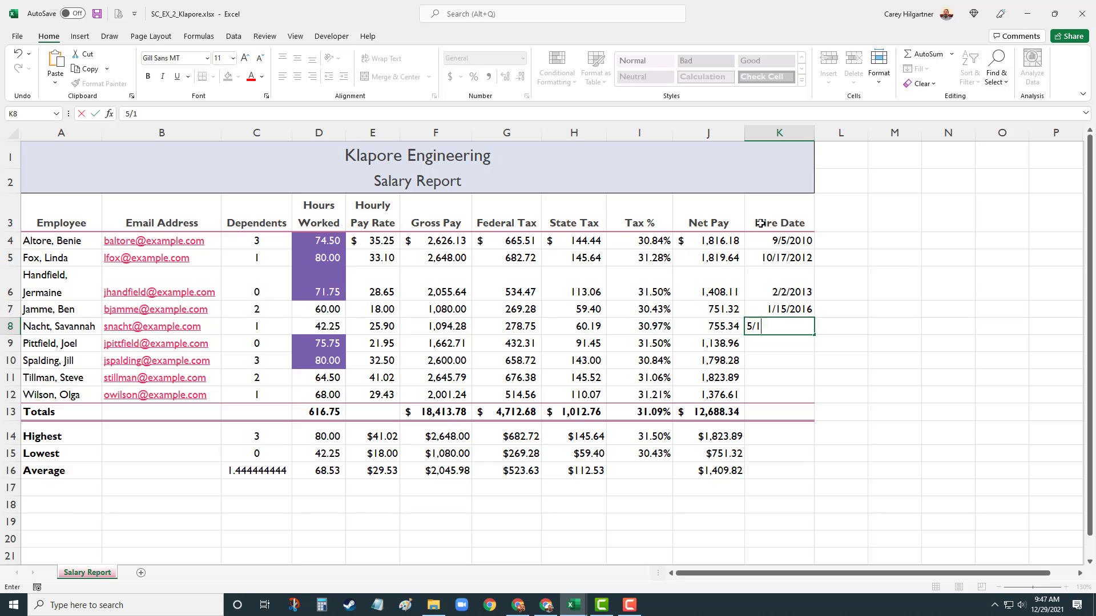
{"action": "type", "text": "8/2012"}
{"action": "key", "text": "Return"}
Step: Enter the hire dates 5/24/2013, 11/11/2011 and 4/29/2006 in cells K9 to K11
{"action": "type", "text": "5/24/201"}
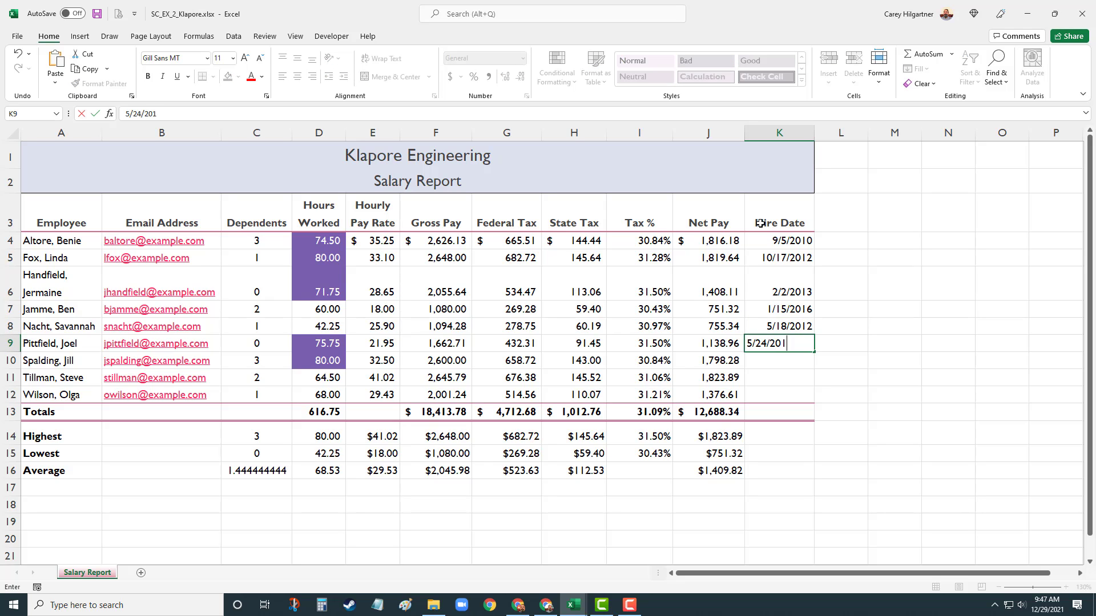
{"action": "type", "text": "3"}
{"action": "key", "text": "Return"}
{"action": "type", "text": "11/11/2011"}
{"action": "key", "text": "Return"}
{"action": "type", "text": "4/"}
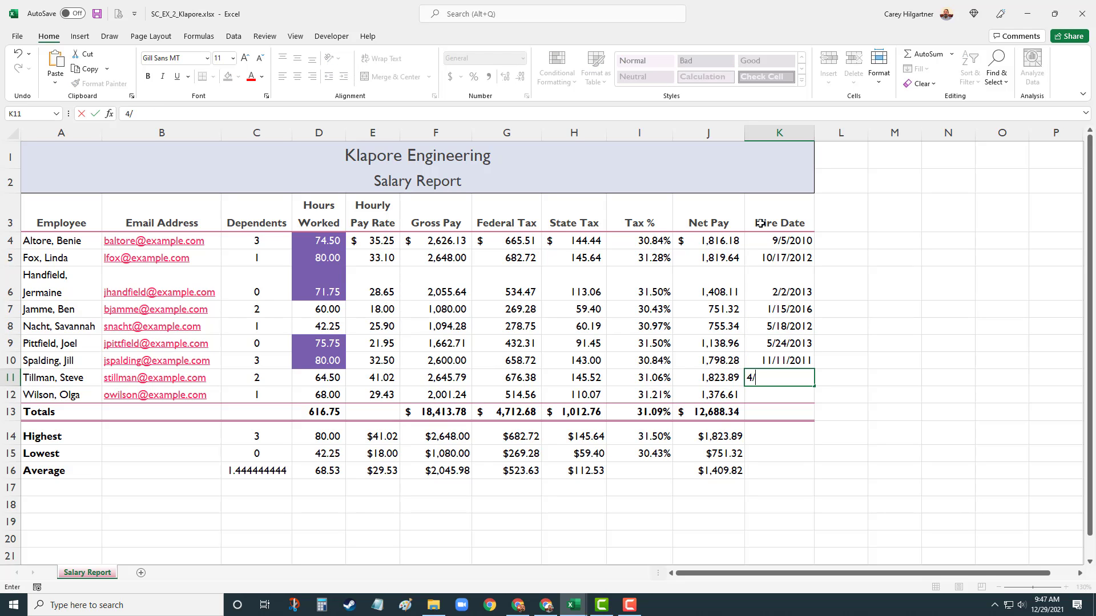
{"action": "type", "text": "29/2006"}
{"action": "key", "text": "Return"}
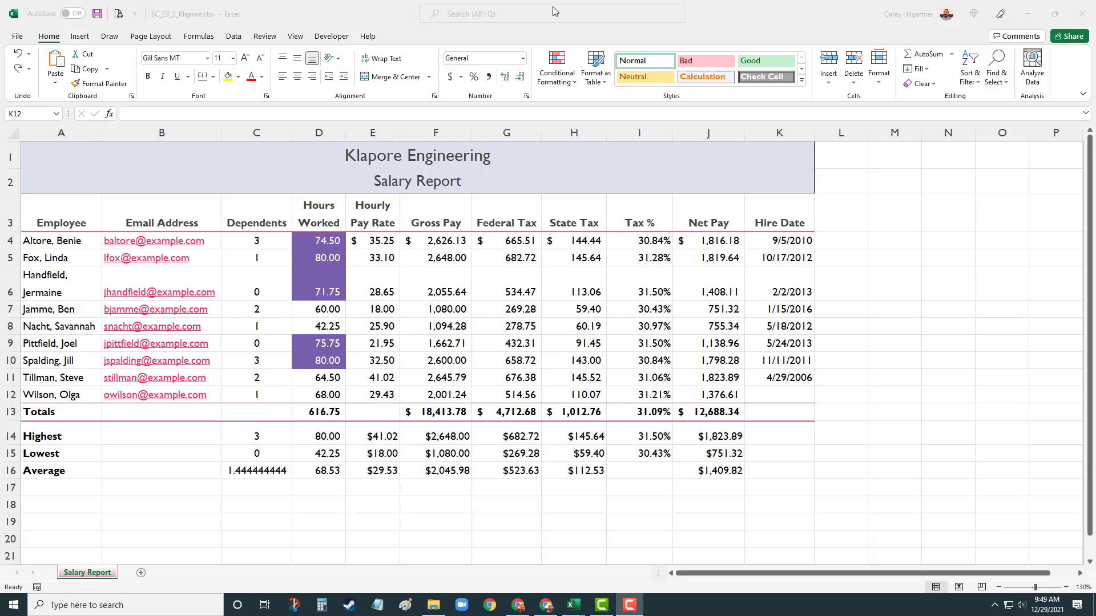
{"action": "left_click", "coordinate": [475, 61]}
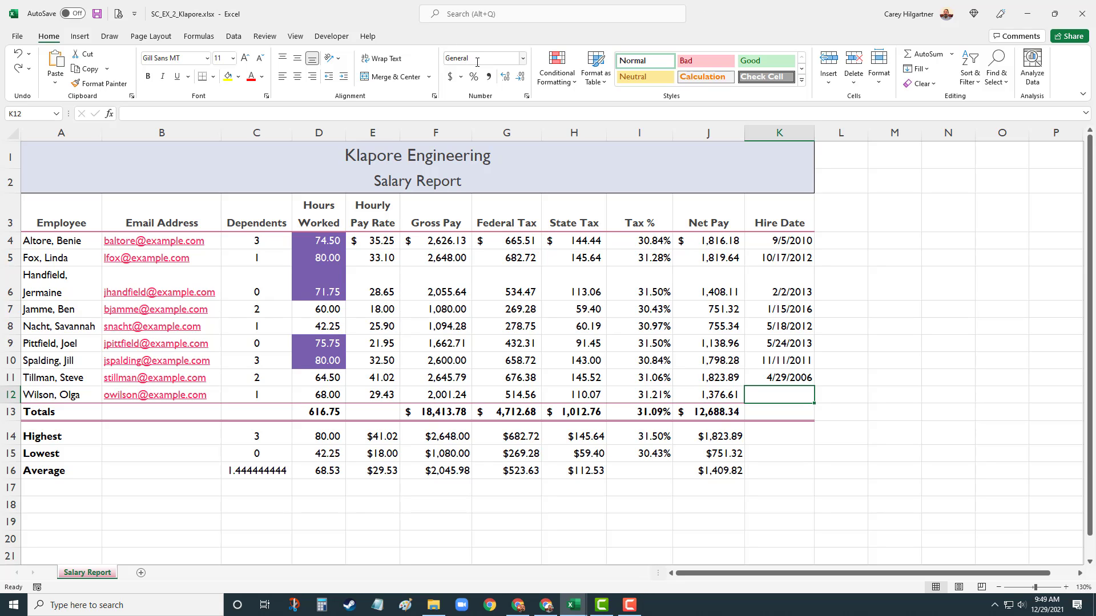
{"action": "left_click", "coordinate": [523, 59]}
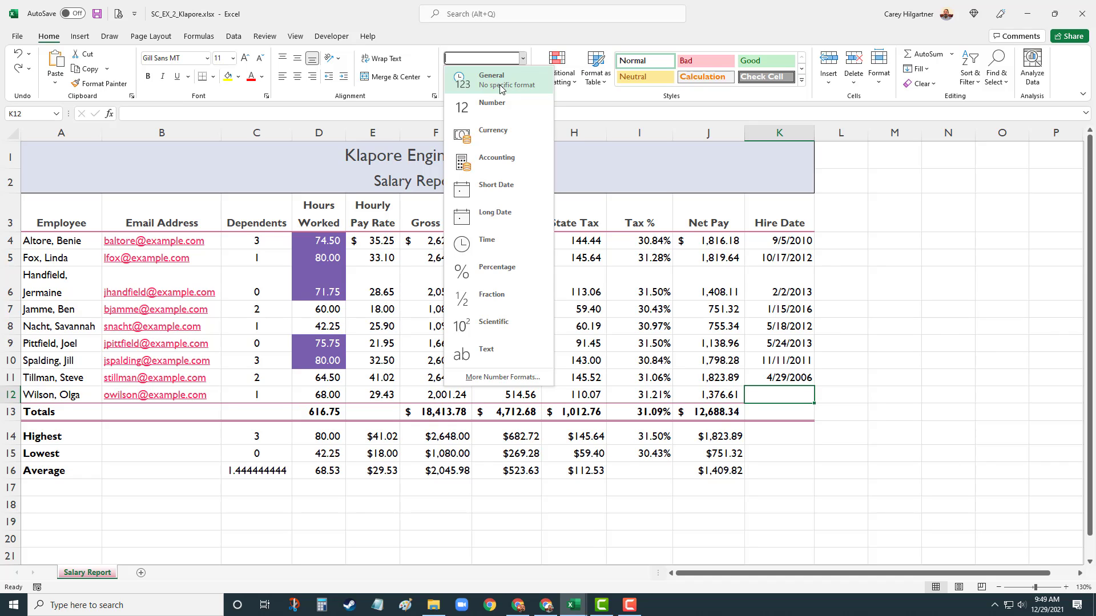
{"action": "left_click", "coordinate": [775, 395]}
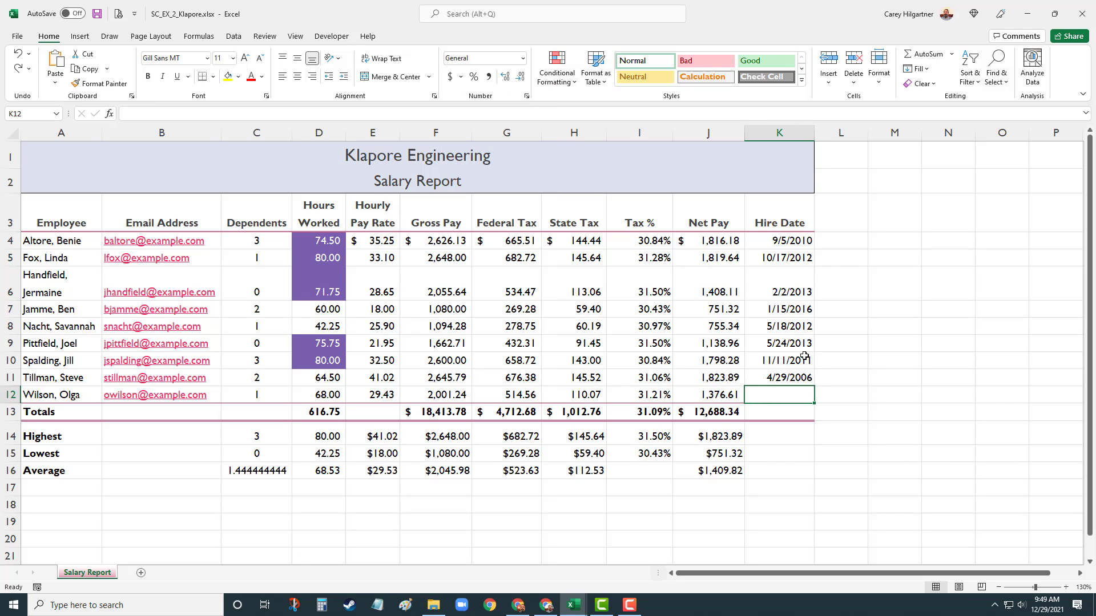
Step: Enter 9/22/2017 in cell K12 as the last employee's hire date
{"action": "type", "text": "9/"}
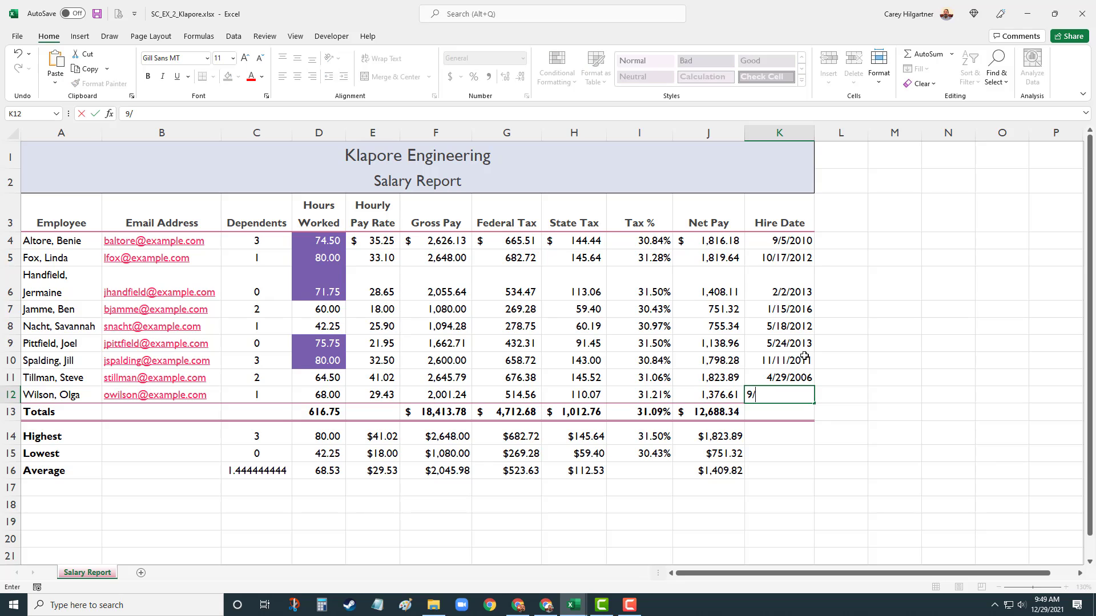
{"action": "type", "text": "22/2017"}
{"action": "key", "text": "Return"}
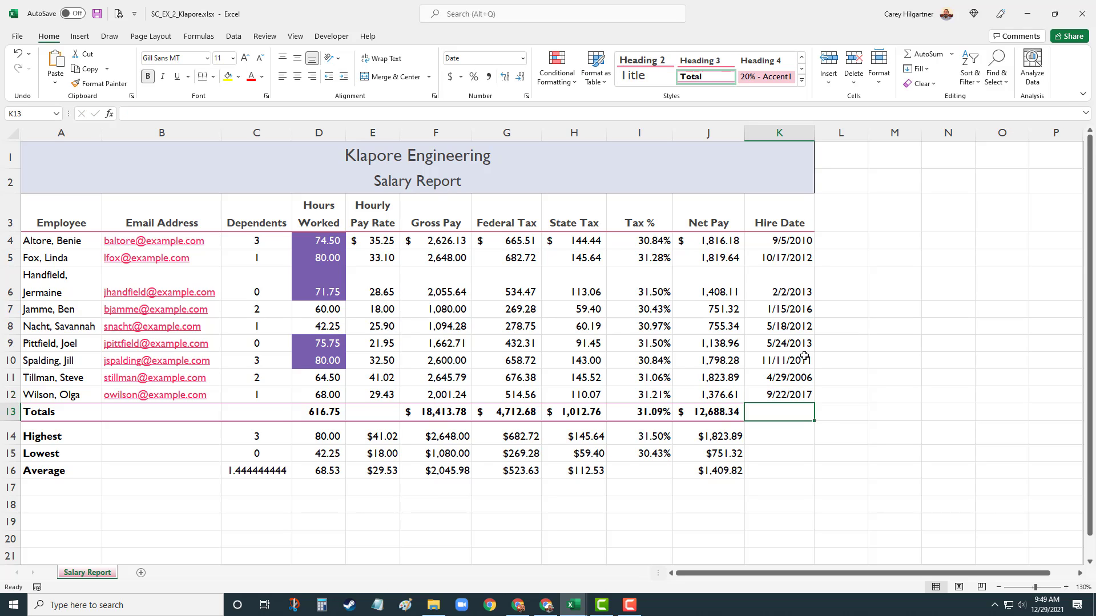
{"action": "left_click", "coordinate": [776, 390]}
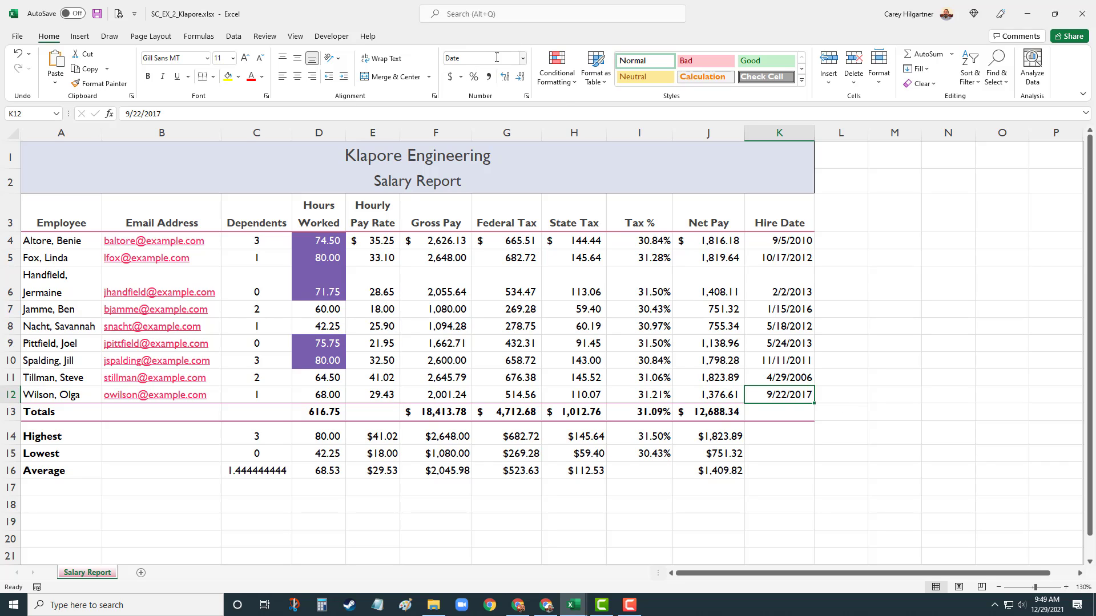
{"action": "left_click", "coordinate": [524, 59]}
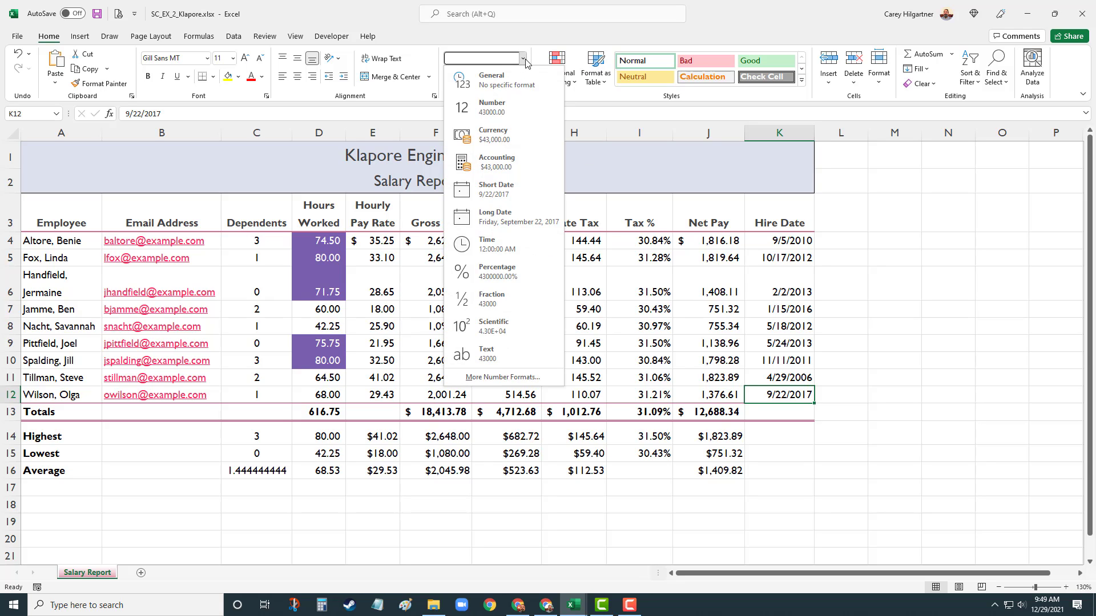
{"action": "left_click", "coordinate": [524, 60]}
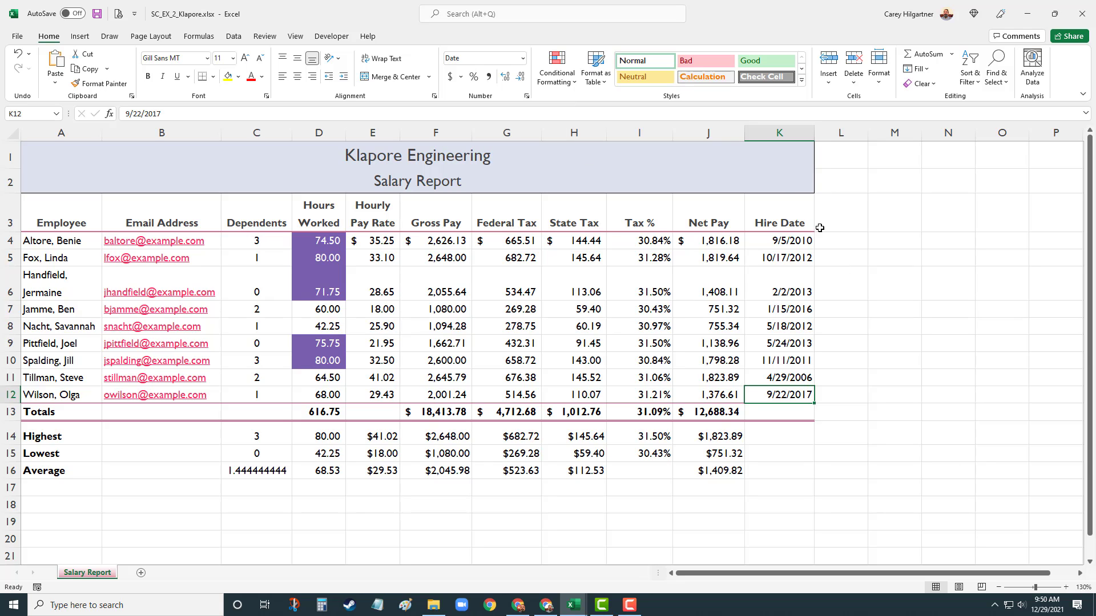
Step: Format the hire dates in K4:K12 with the 3/14/12 date type, showing a two-digit year
{"action": "left_click_drag", "start_coordinate": [776, 242], "coordinate": [785, 396]}
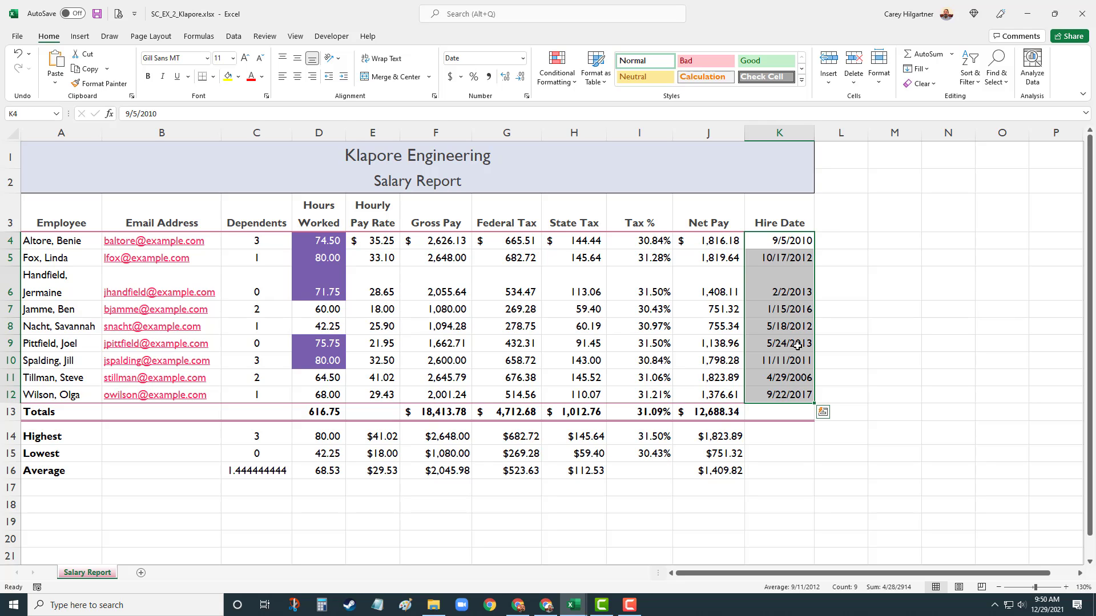
{"action": "left_click", "coordinate": [524, 59]}
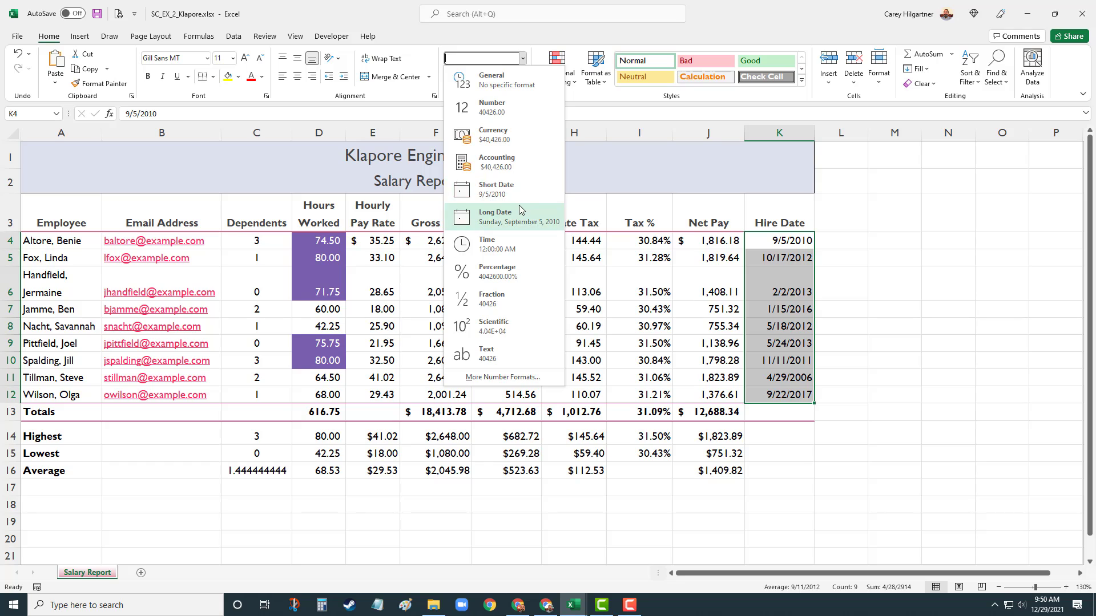
{"action": "left_click", "coordinate": [476, 377]}
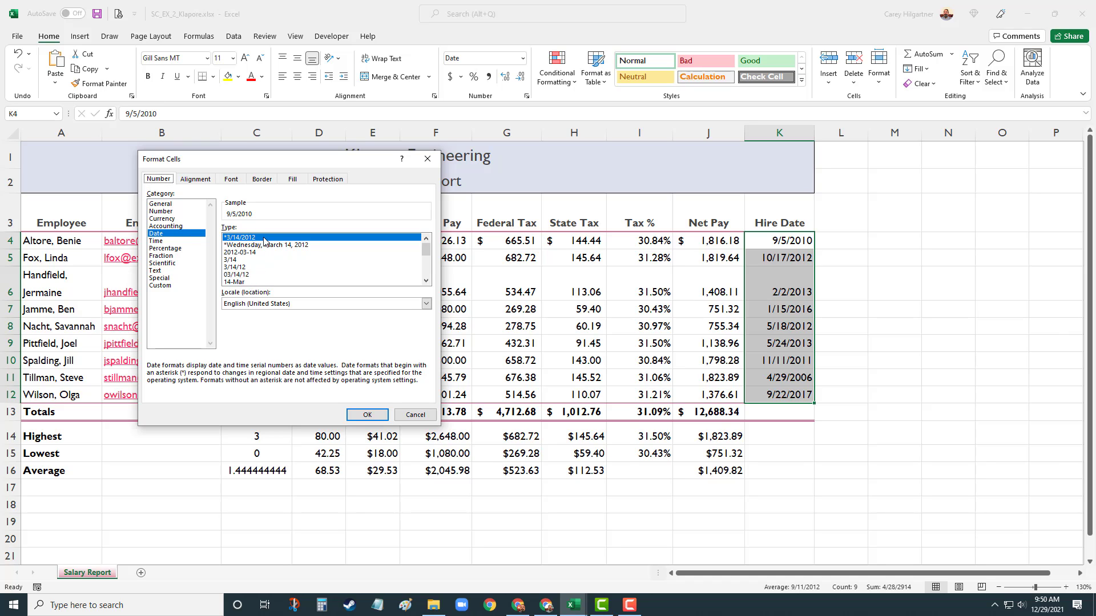
{"action": "left_click", "coordinate": [240, 275]}
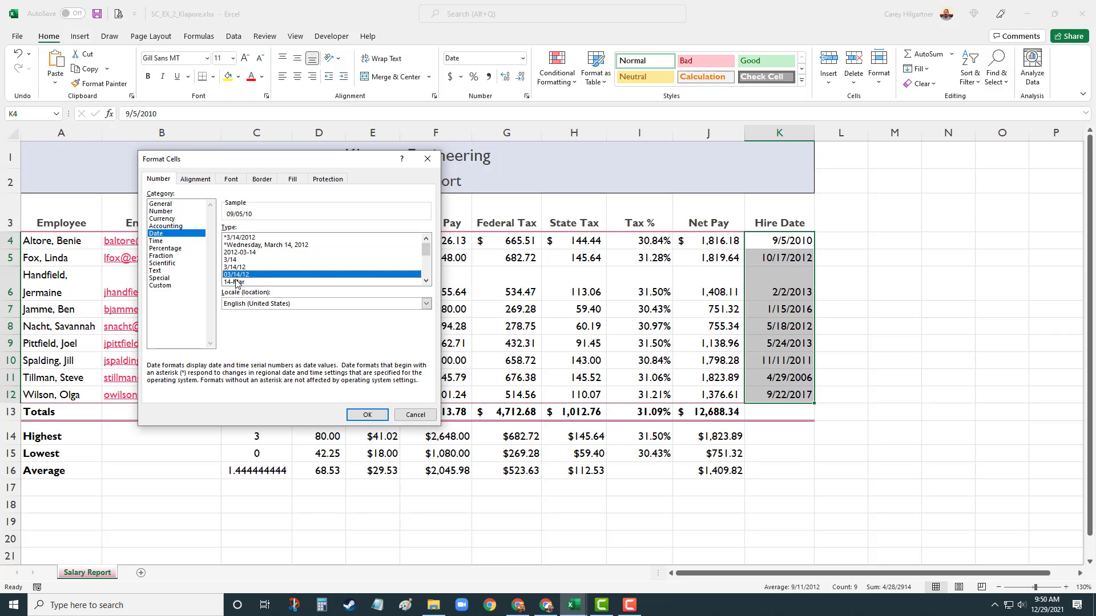
{"action": "left_click", "coordinate": [239, 267]}
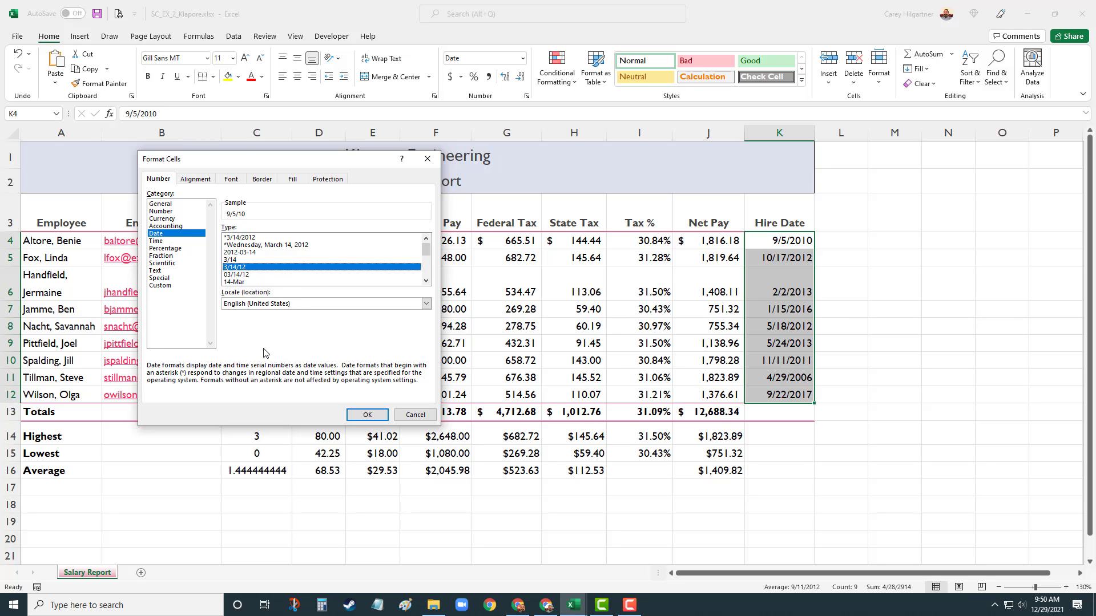
{"action": "left_click", "coordinate": [368, 415]}
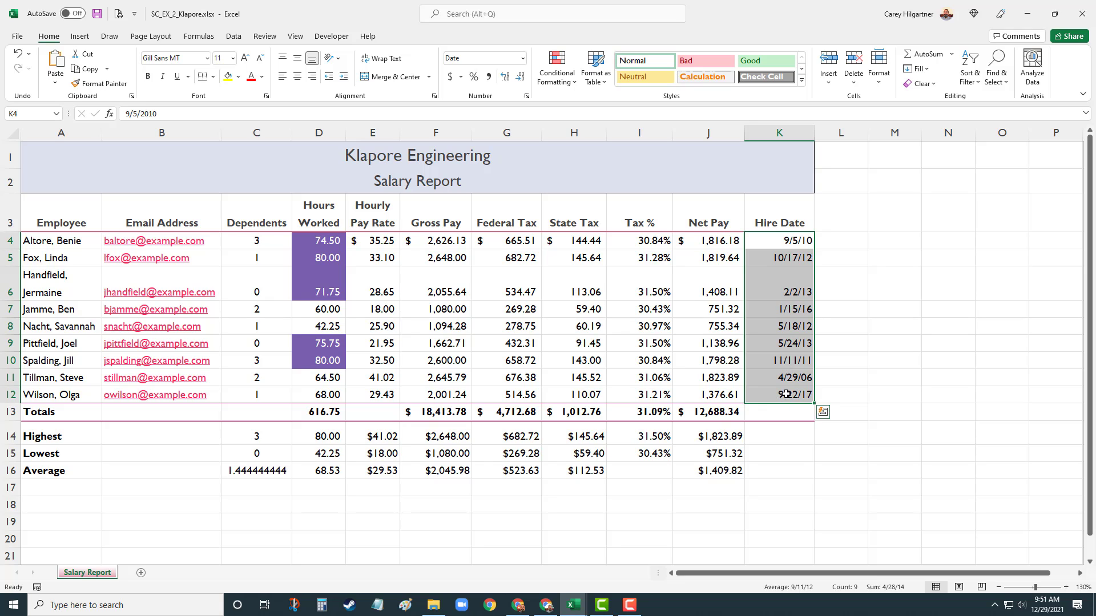
Step: Check the full date stored in cell K4 behind its short format and open it for editing
{"action": "left_click", "coordinate": [800, 343]}
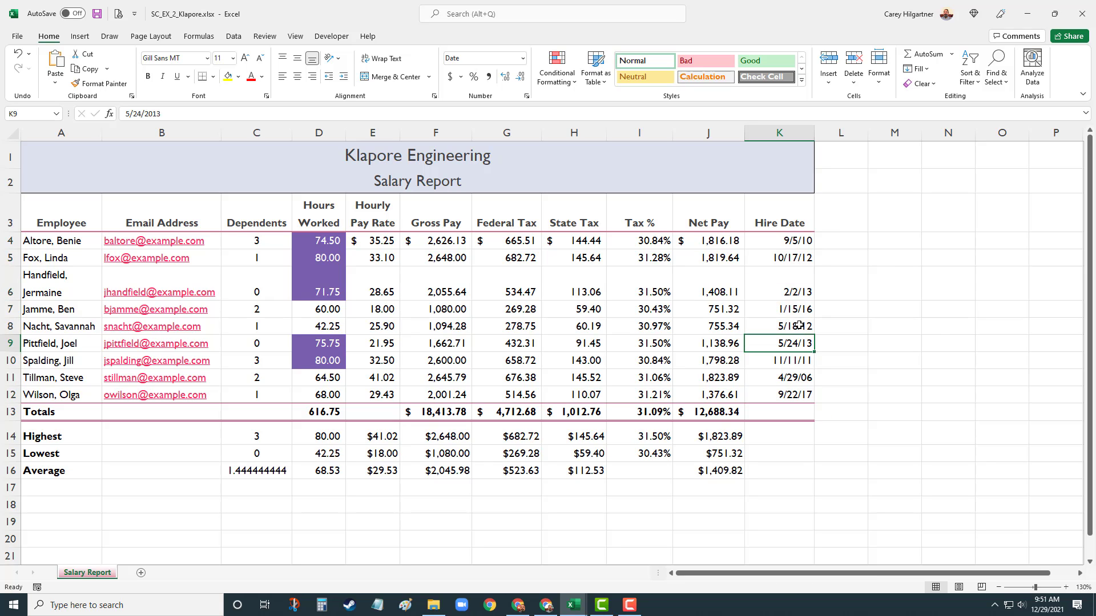
{"action": "left_click", "coordinate": [794, 241]}
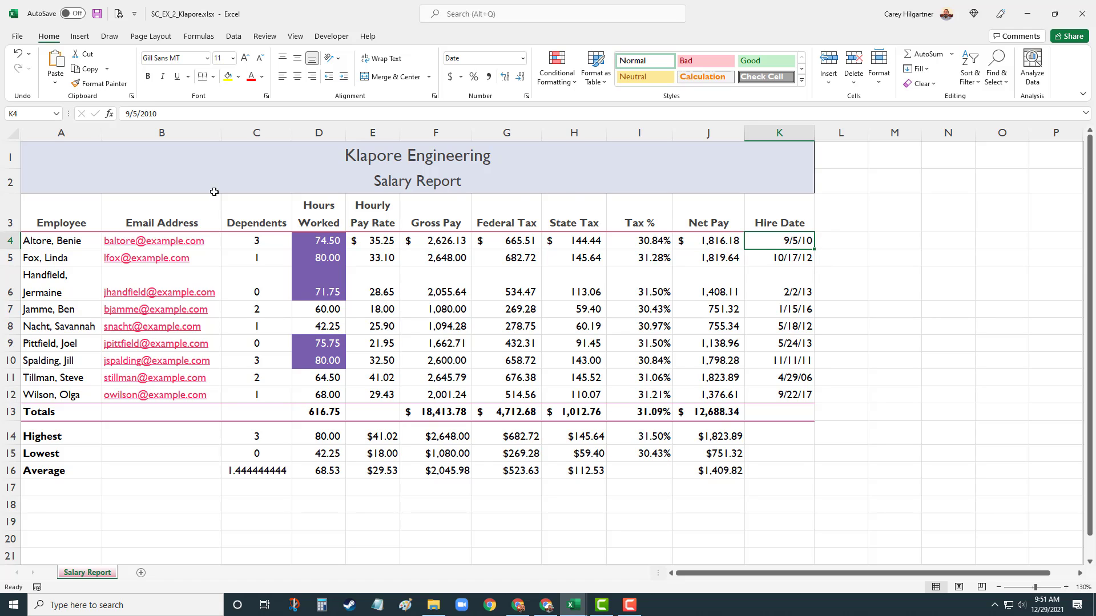
{"action": "left_click", "coordinate": [152, 113]}
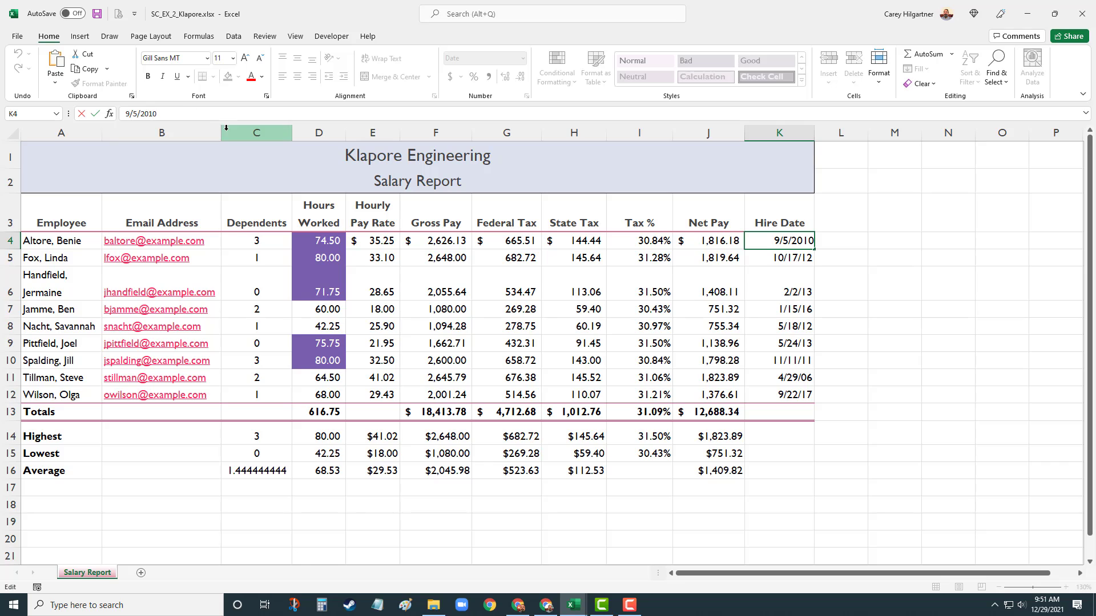